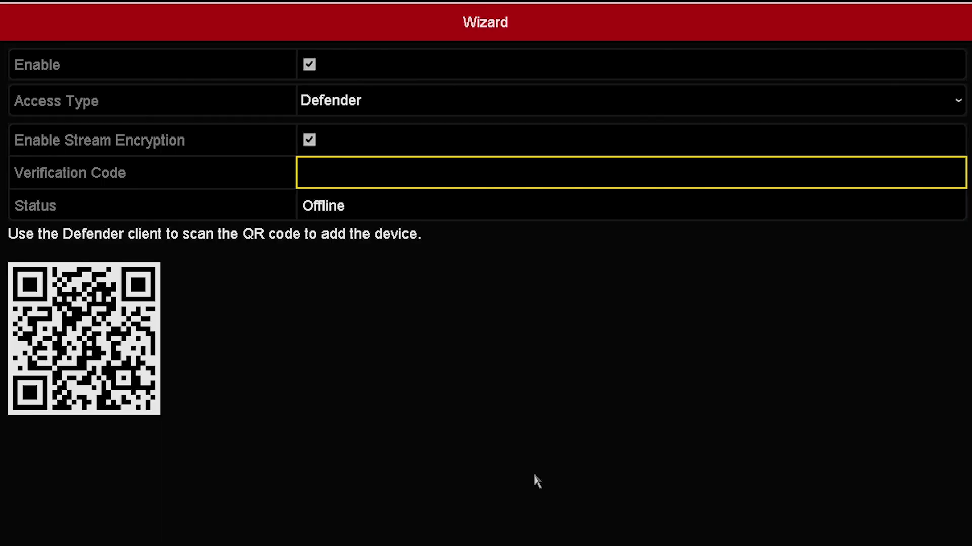
click(338, 166)
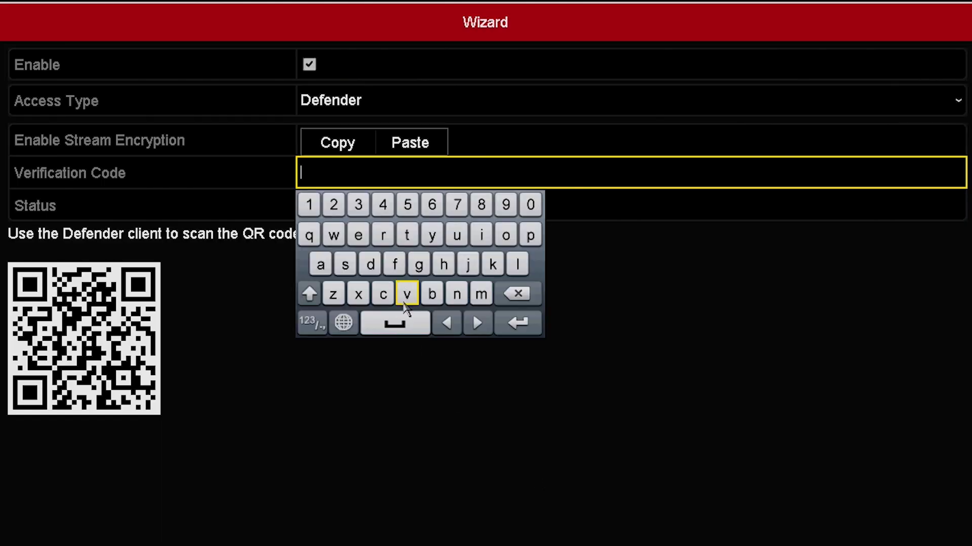
click(407, 294)
click(357, 236)
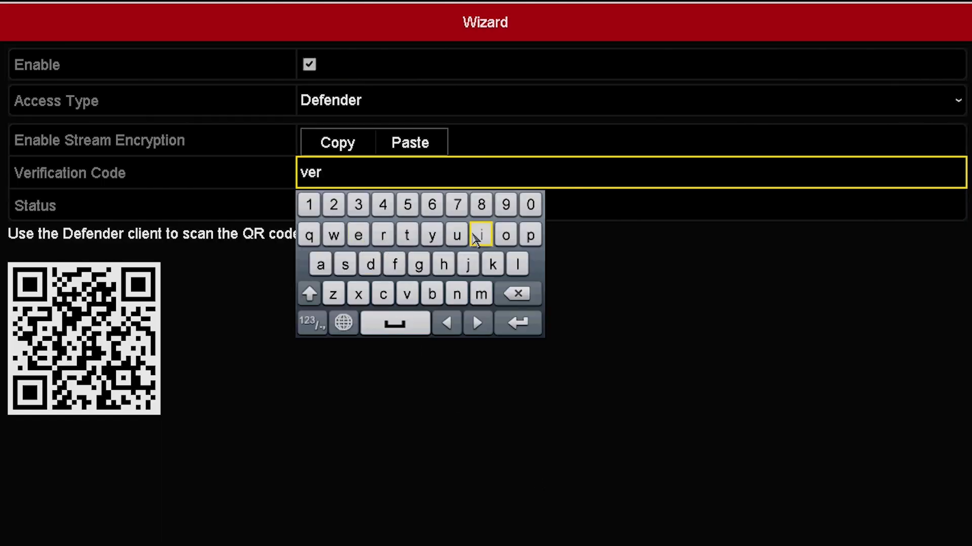
click(481, 236)
click(395, 264)
click(433, 236)
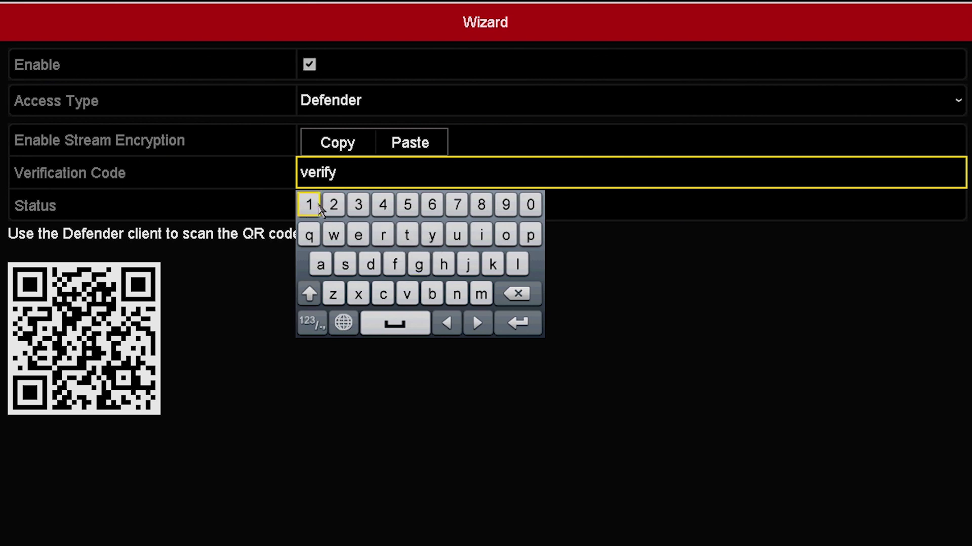
click(310, 205)
click(357, 206)
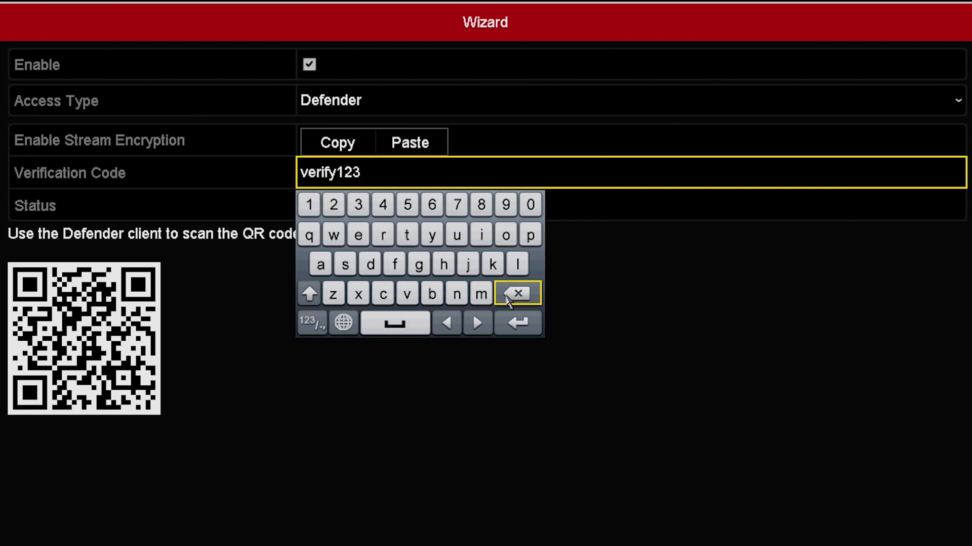
click(517, 323)
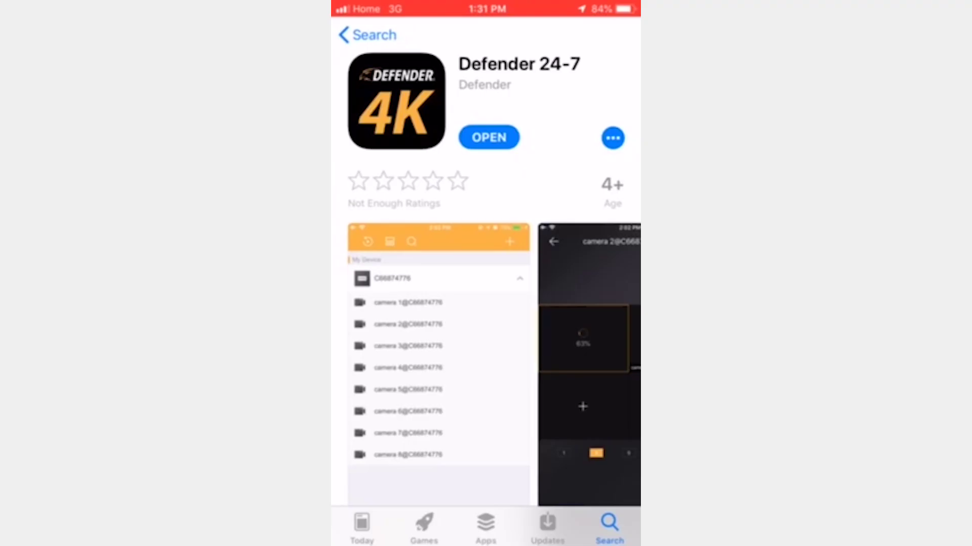
- Scroll down the App Store page for the Defender 24-7 app
scroll(485, 284, down, 10)
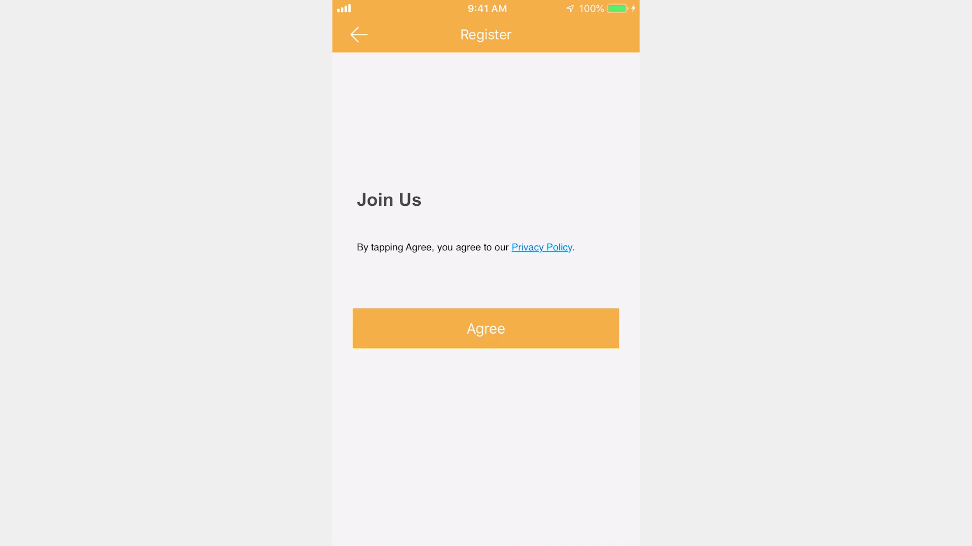
click(486, 329)
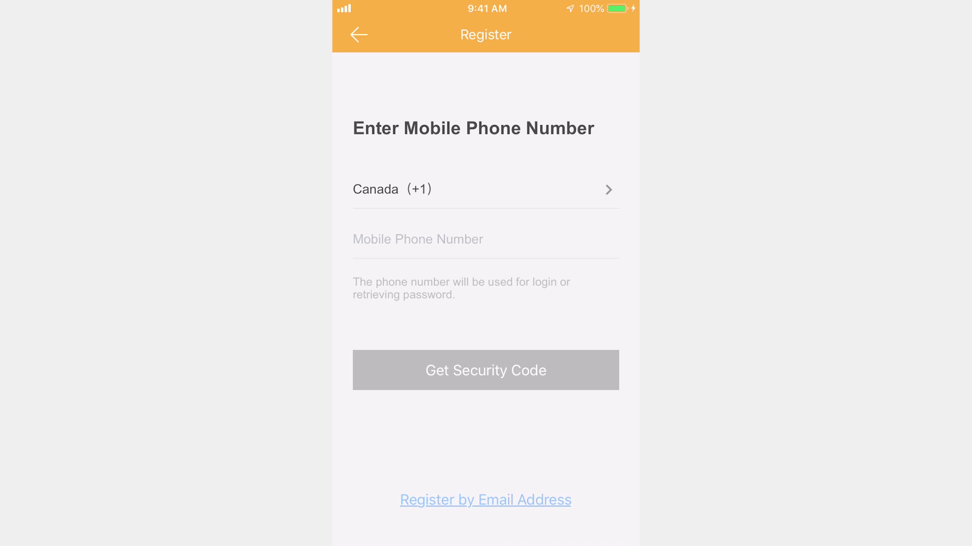
click(417, 239)
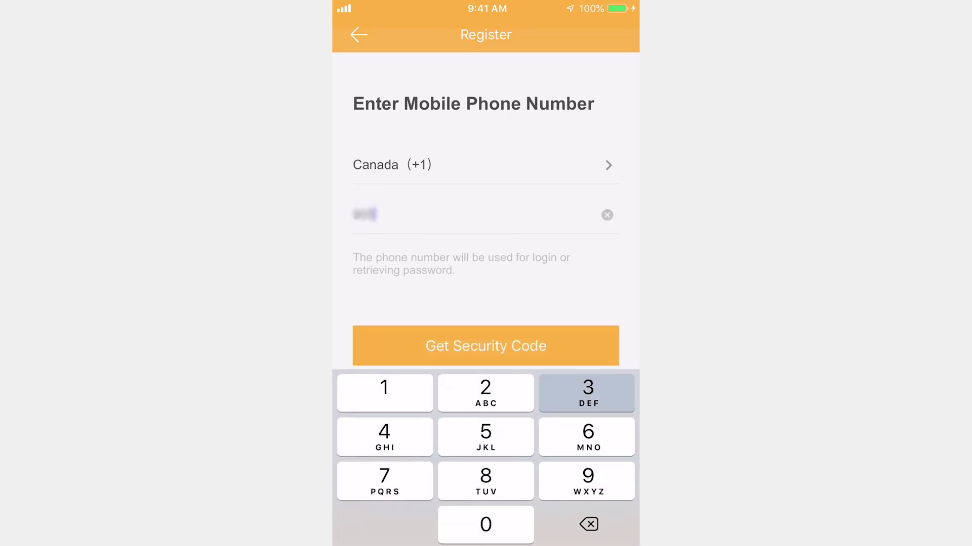
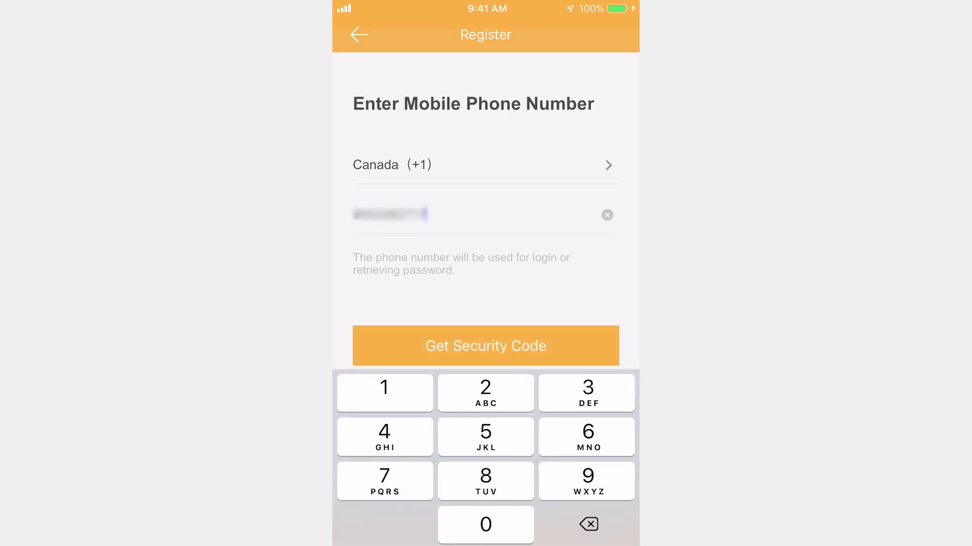
click(485, 345)
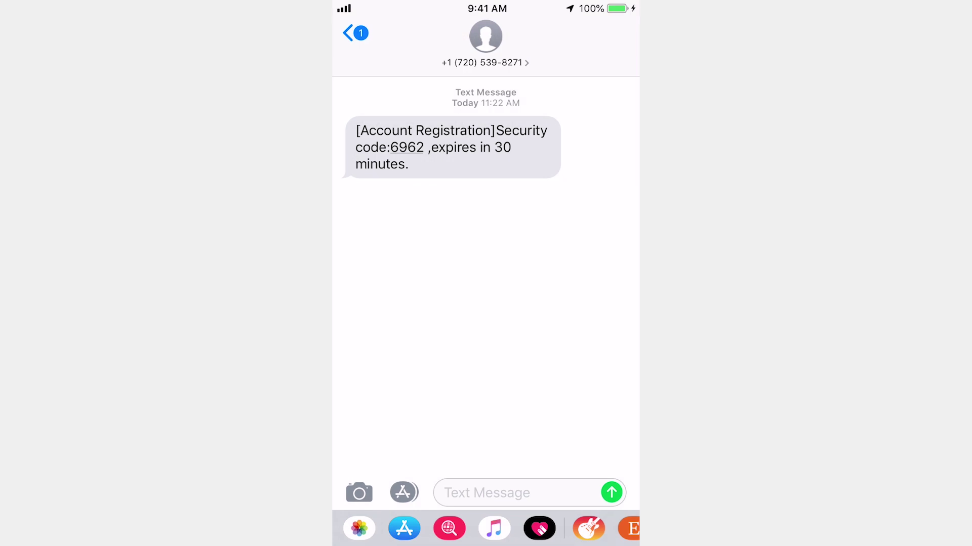
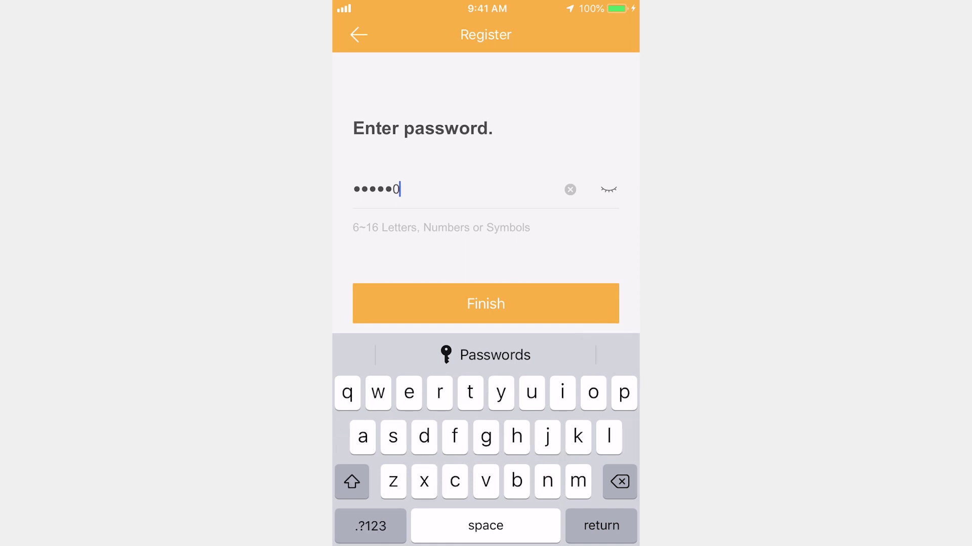
click(486, 304)
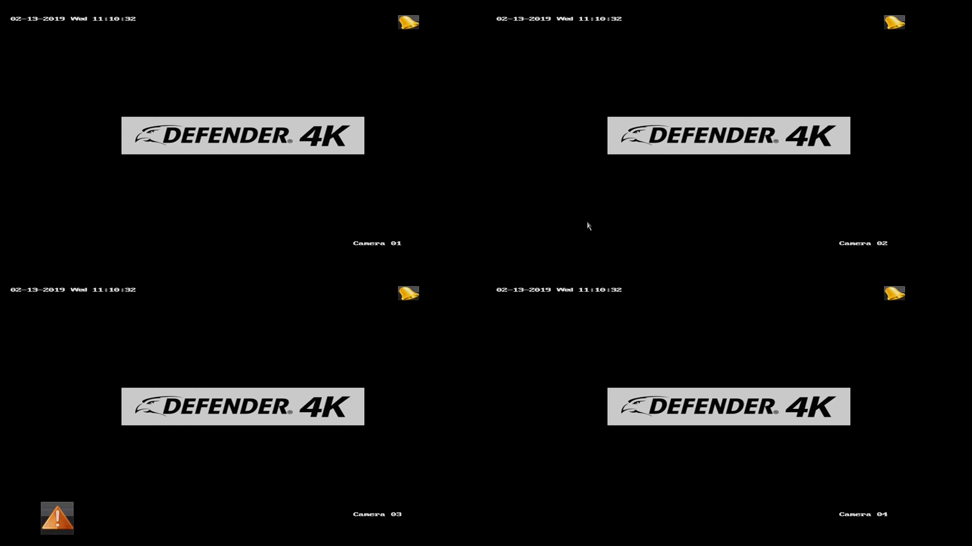
- Open the DVR's Configuration screen through the live view's Defender 4K Menu
right_click(520, 221)
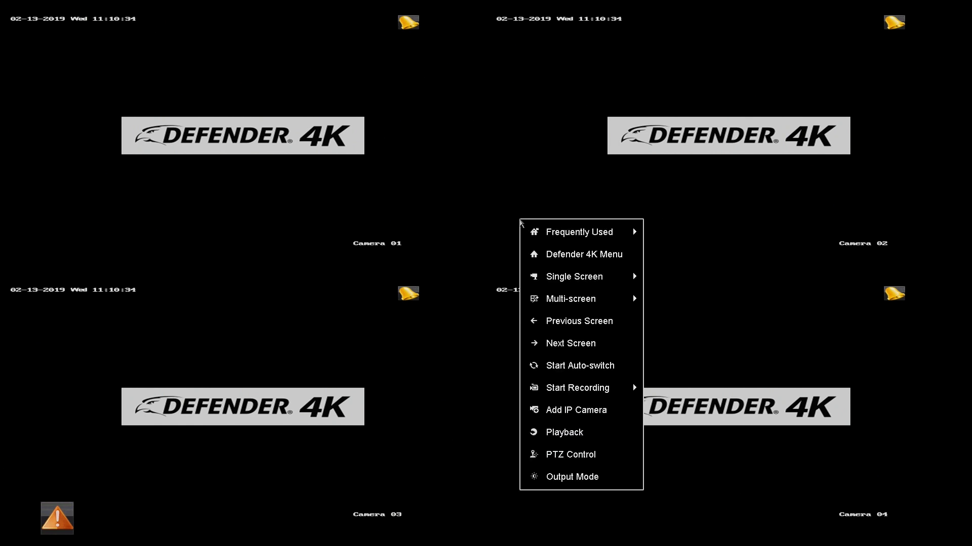
click(557, 254)
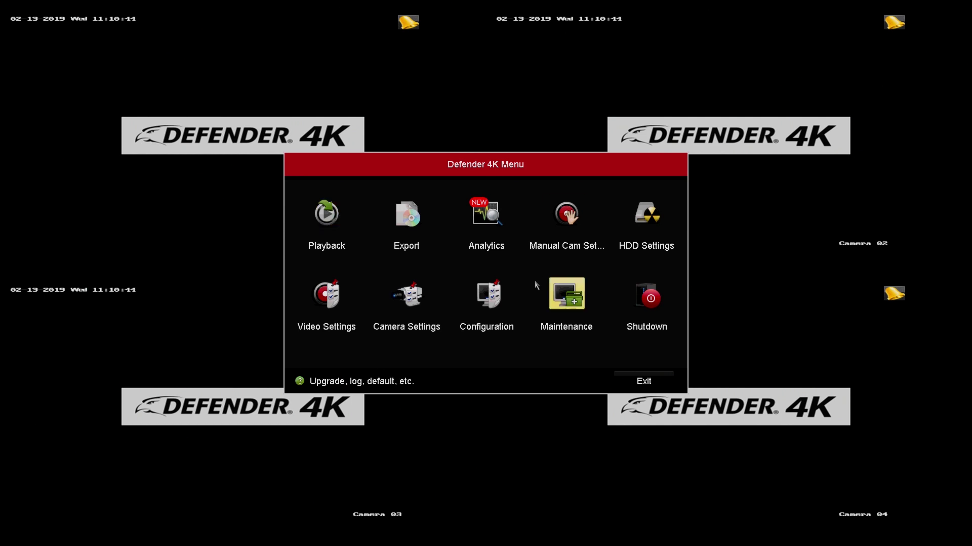
click(488, 303)
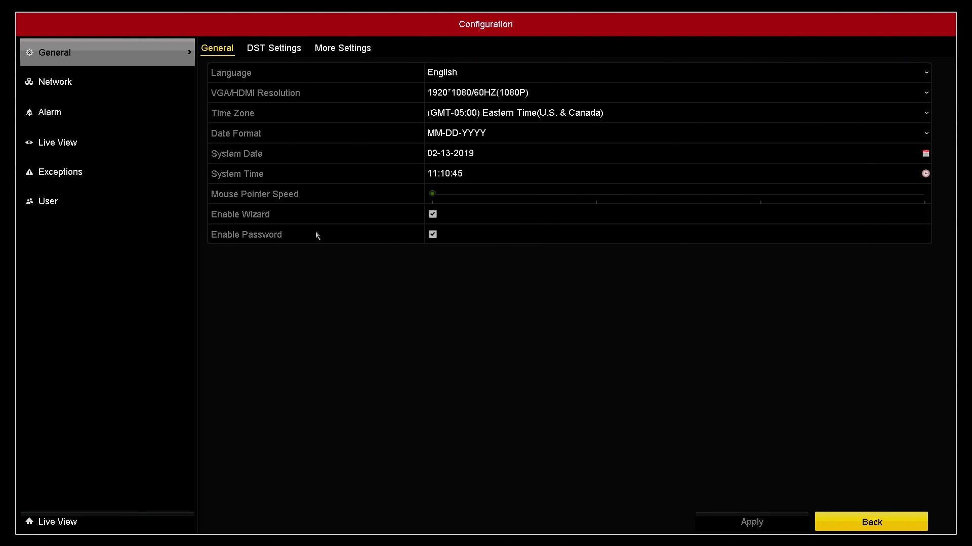
- Show the Network > APP Access page with the recorder's QR code
click(141, 89)
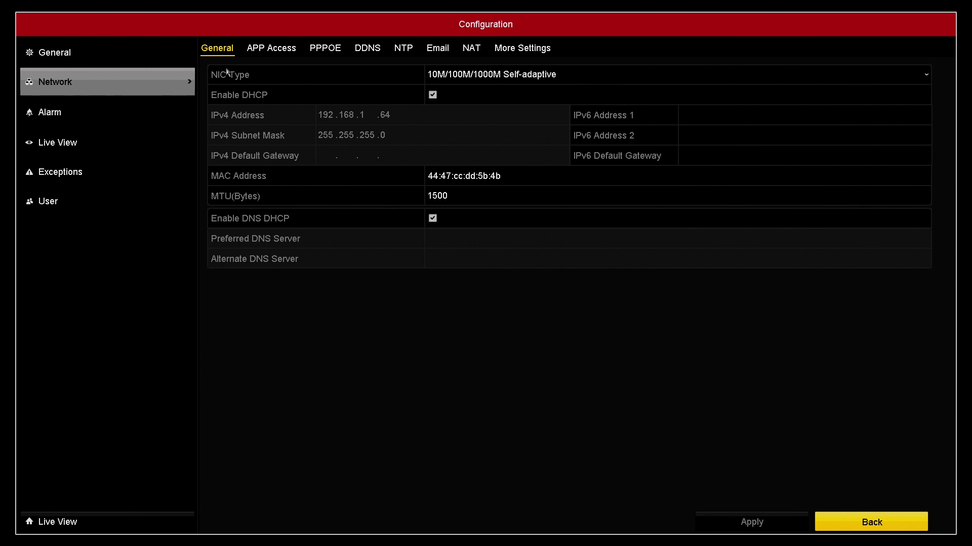
click(258, 49)
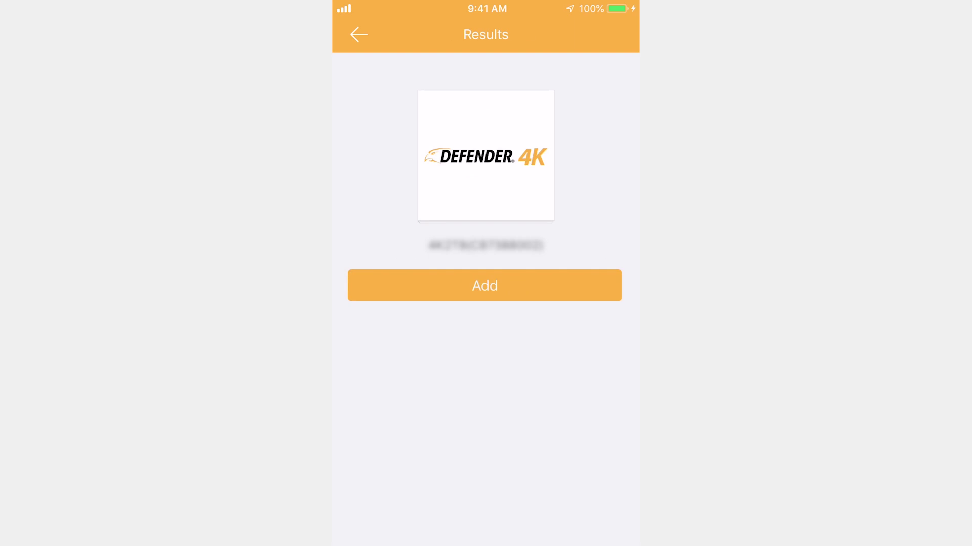
click(484, 286)
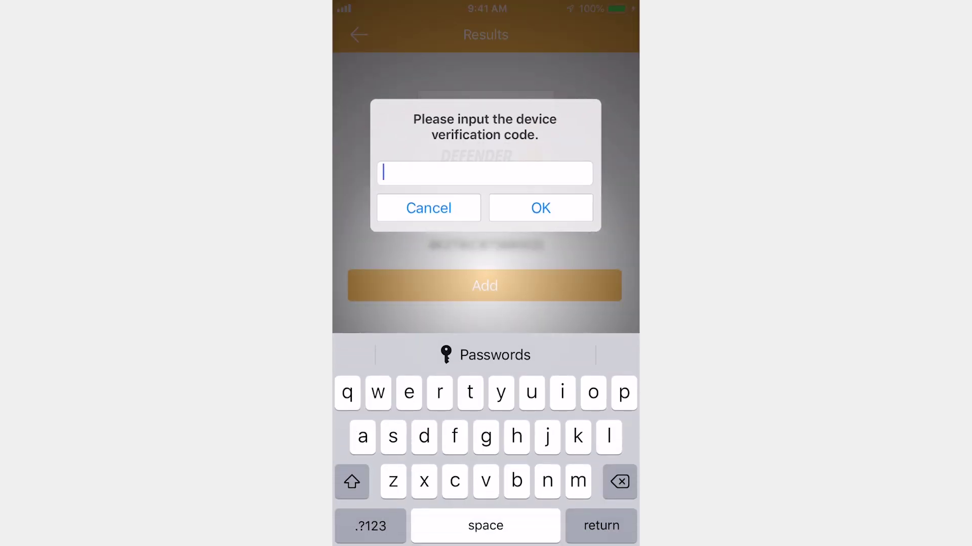
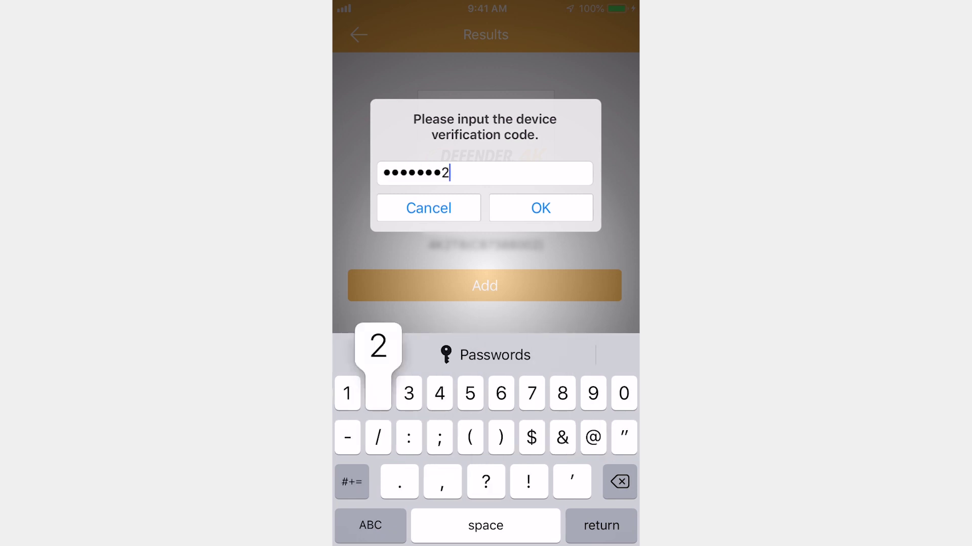
key(Return)
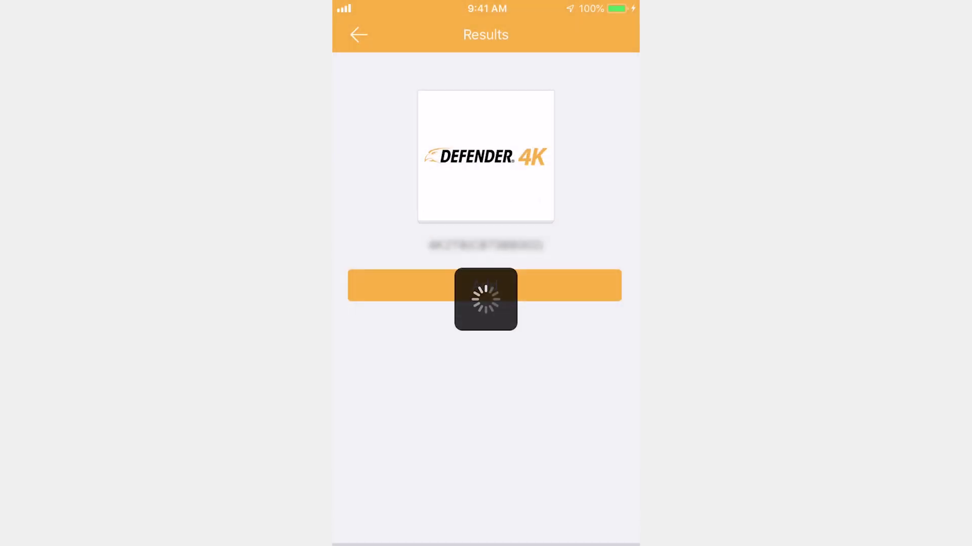